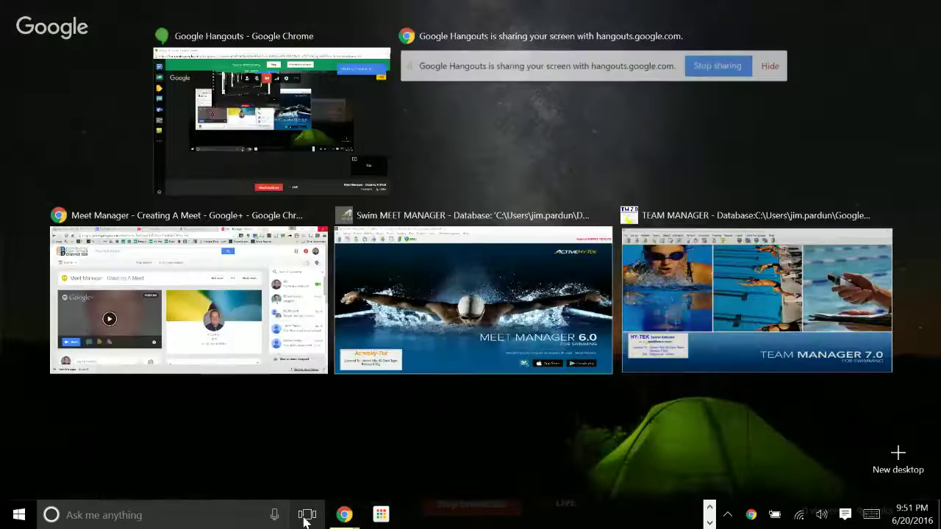
# - Switch to Swim Meet Manager and examine the generic meet's team list and event list
pyautogui.click(411, 352)
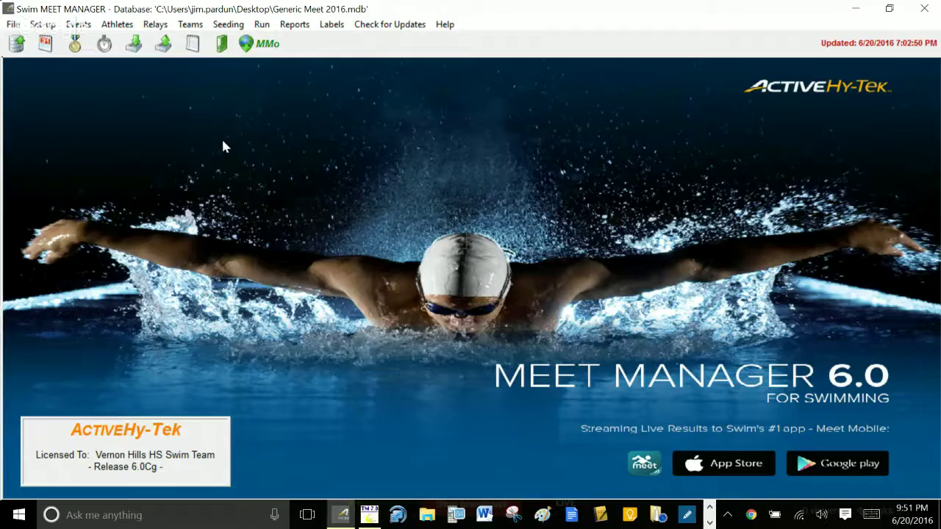
pyautogui.click(179, 27)
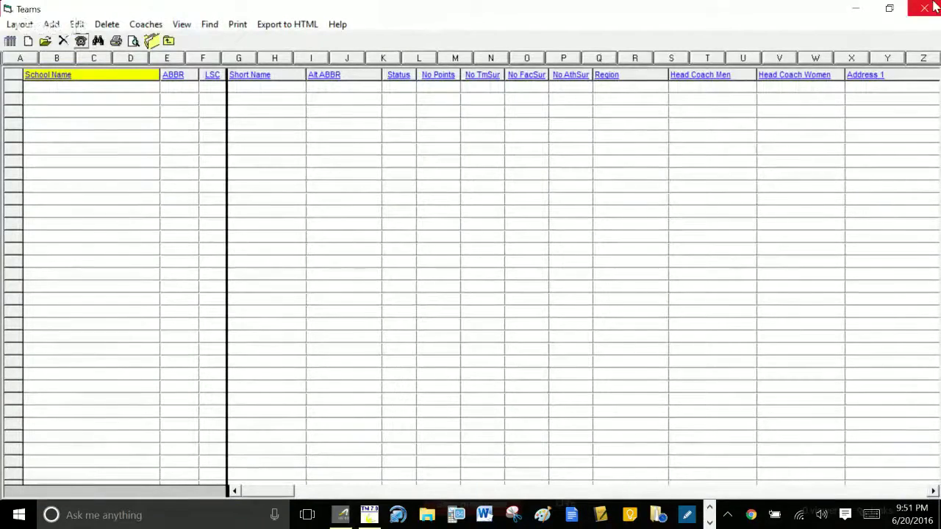
pyautogui.click(928, 8)
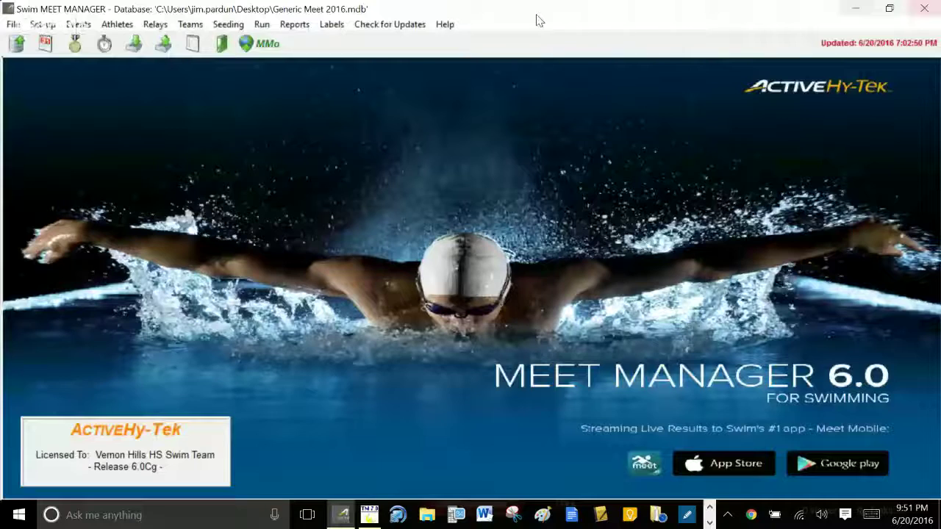
pyautogui.click(78, 23)
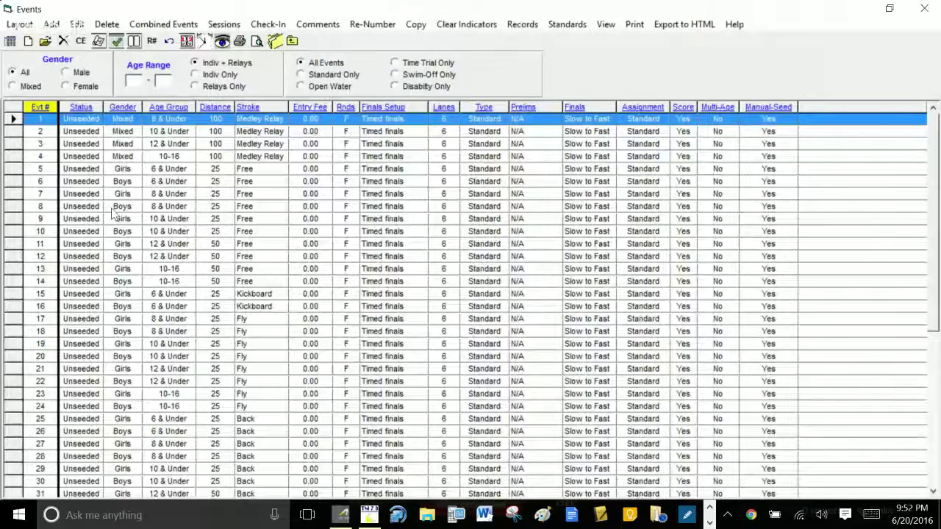
pyautogui.click(928, 8)
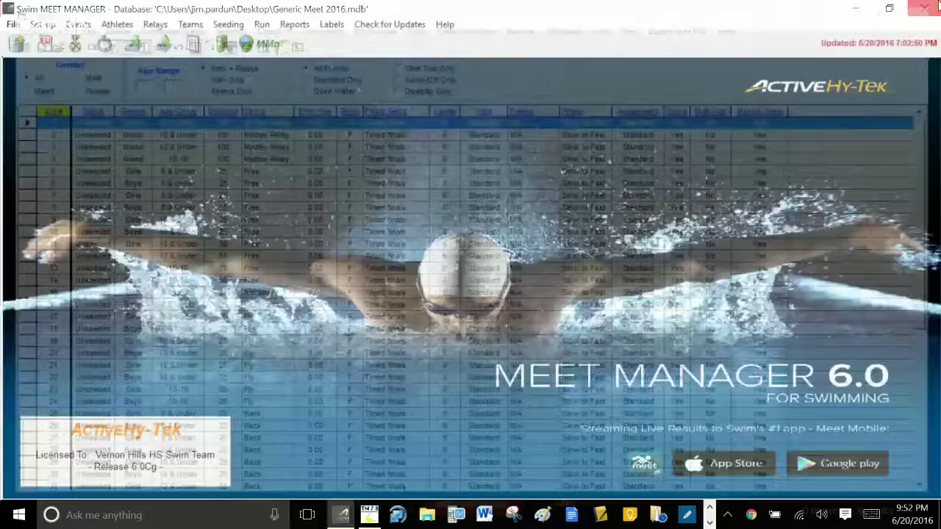
# - Examine the Scoring/Awards settings in the meet's Entry / Scoring Preferences
pyautogui.click(44, 24)
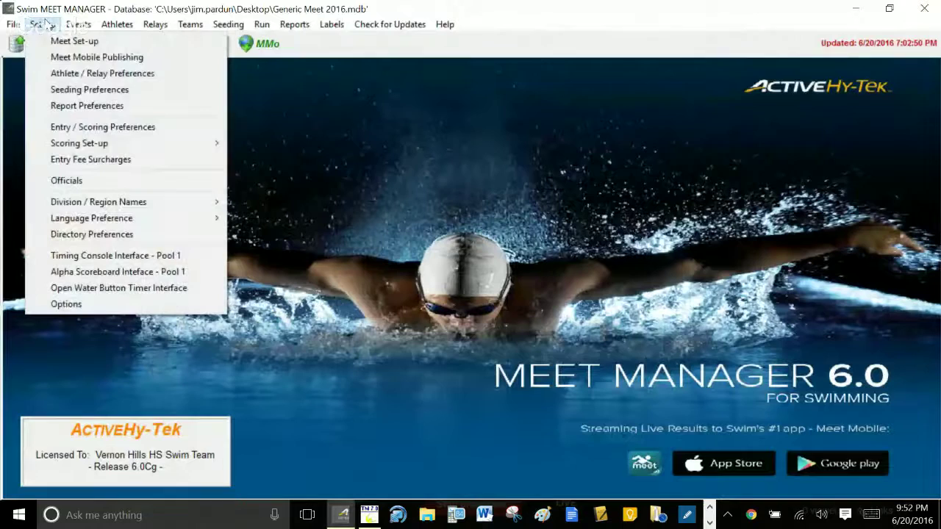
pyautogui.click(87, 133)
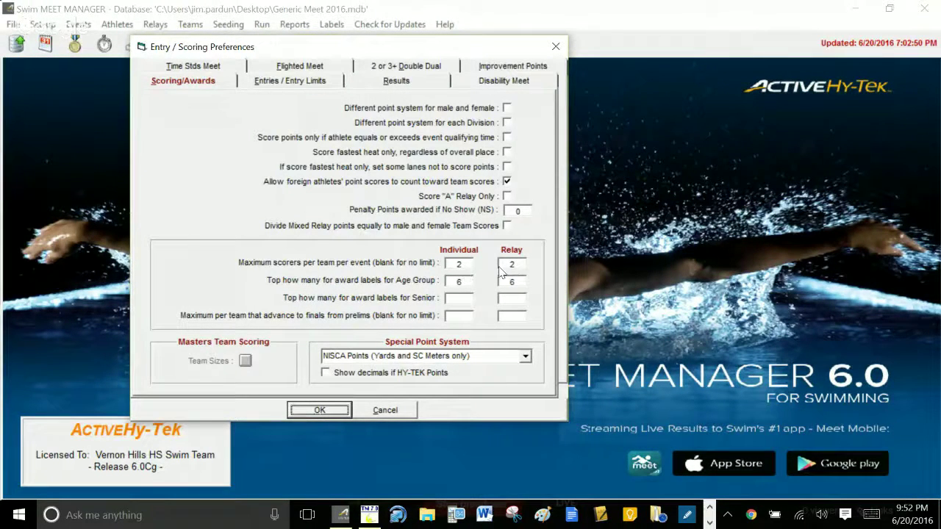
pyautogui.click(384, 411)
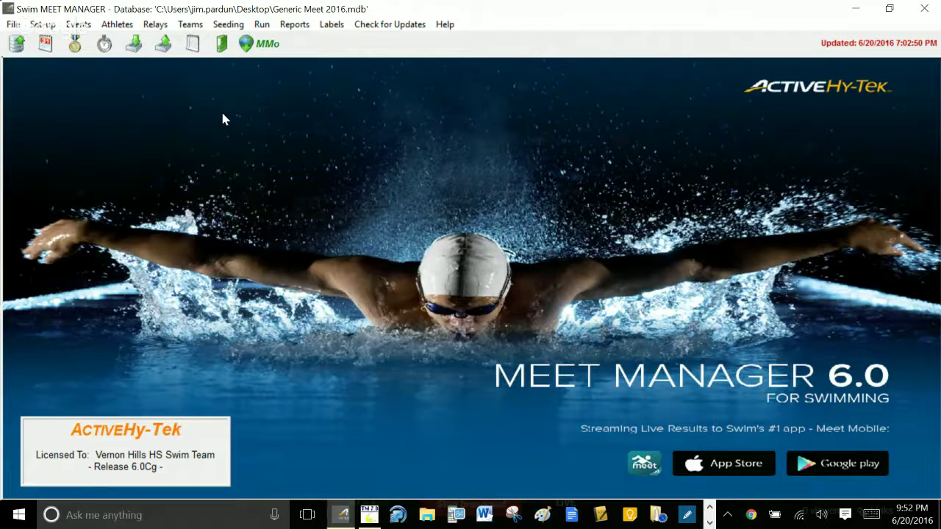
# - Back up the open Generic Meet 2016 database to the user profile's Desktop folder on drive C, using the default backup options
pyautogui.click(13, 25)
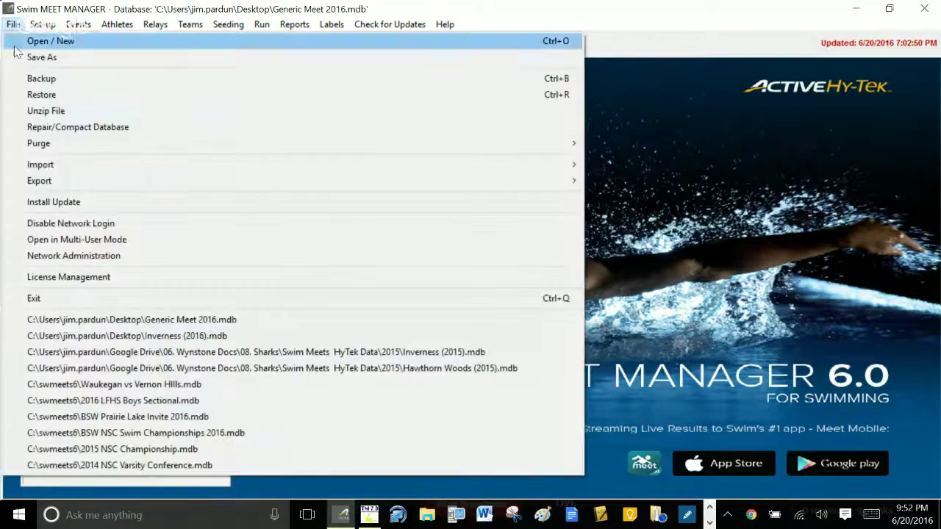
pyautogui.click(36, 81)
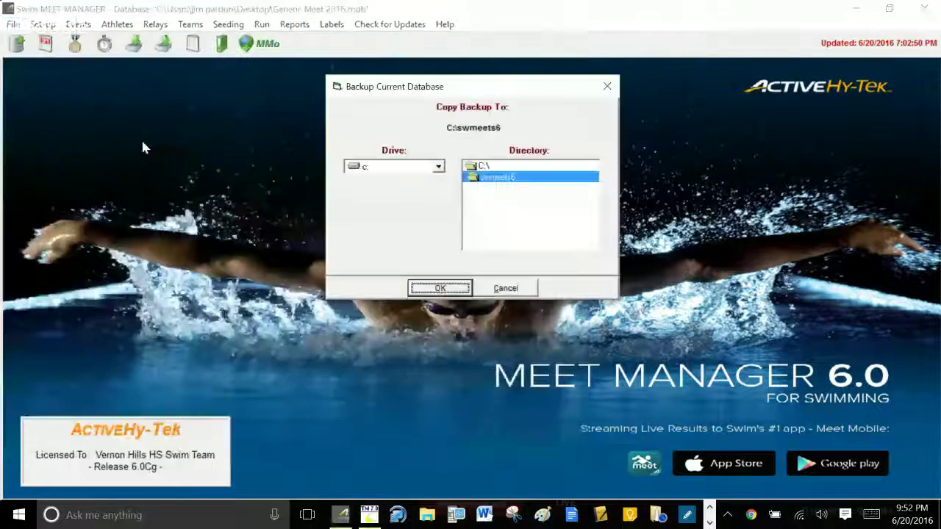
pyautogui.click(438, 167)
pyautogui.click(471, 167)
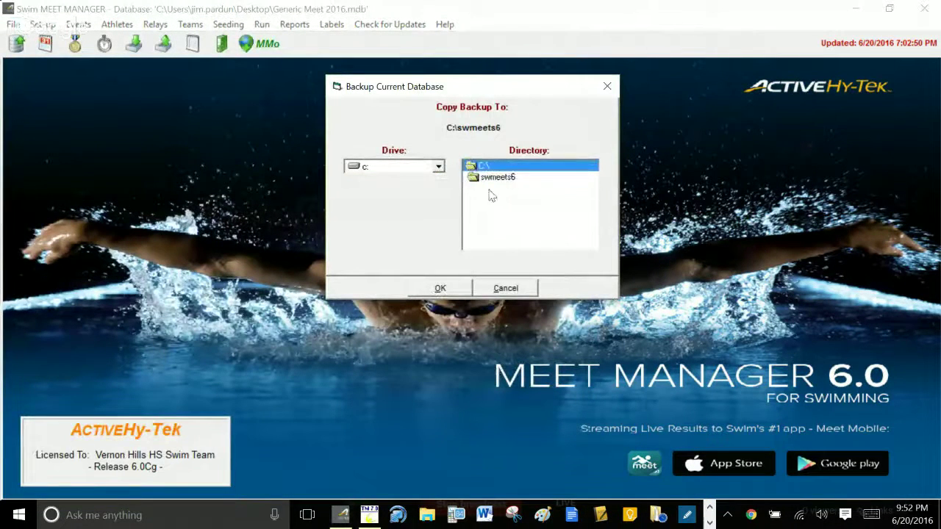
pyautogui.doubleClick(471, 166)
pyautogui.scroll(-5, 596, 228)
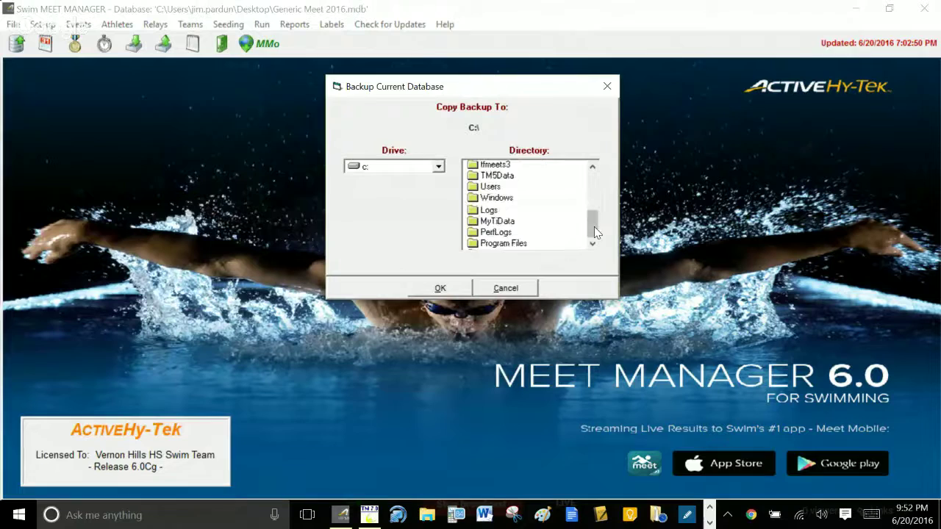
pyautogui.doubleClick(496, 232)
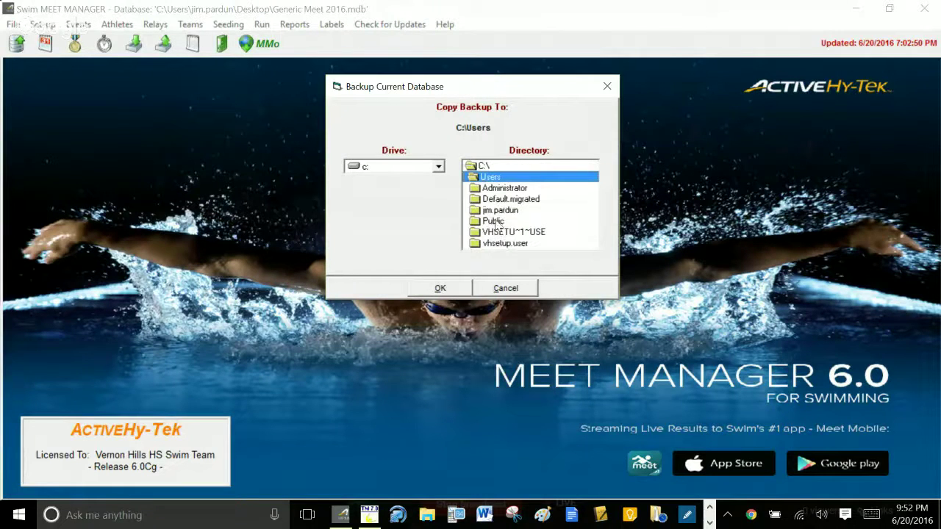
pyautogui.doubleClick(496, 213)
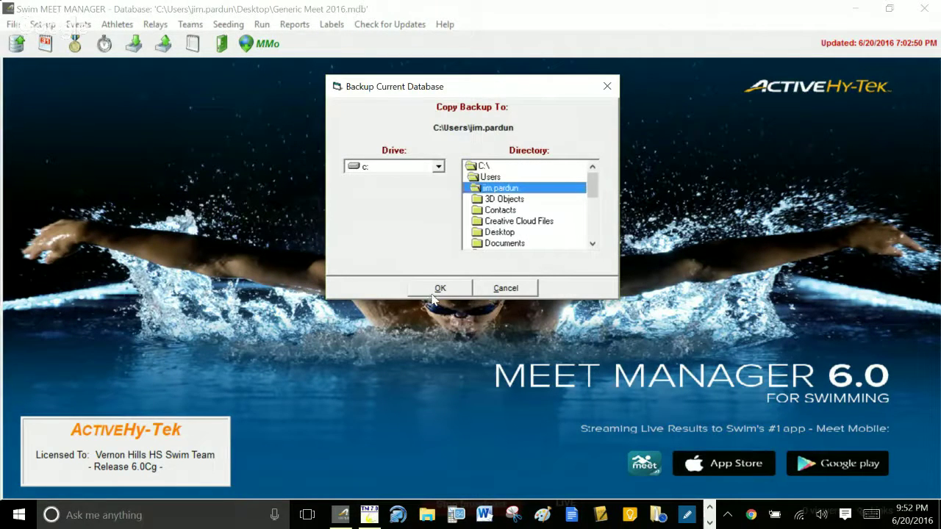
pyautogui.doubleClick(498, 232)
pyautogui.click(438, 288)
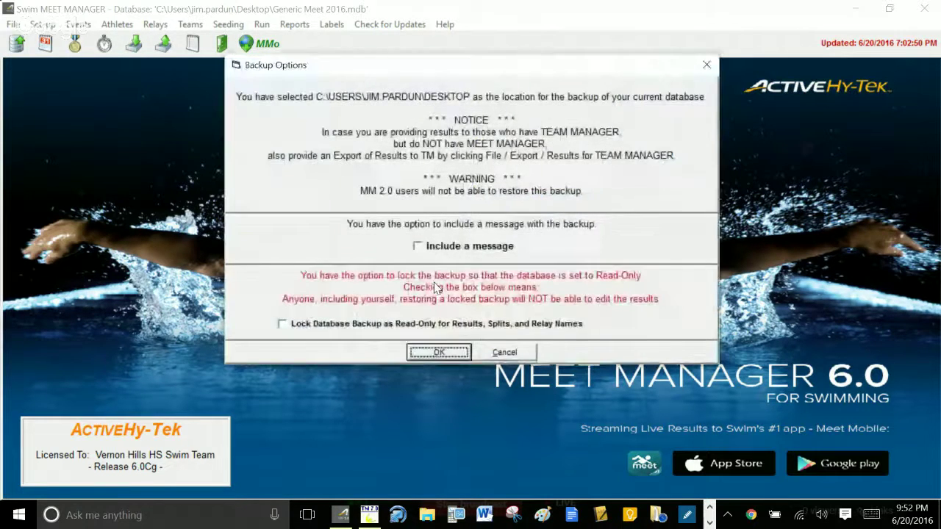
pyautogui.click(438, 353)
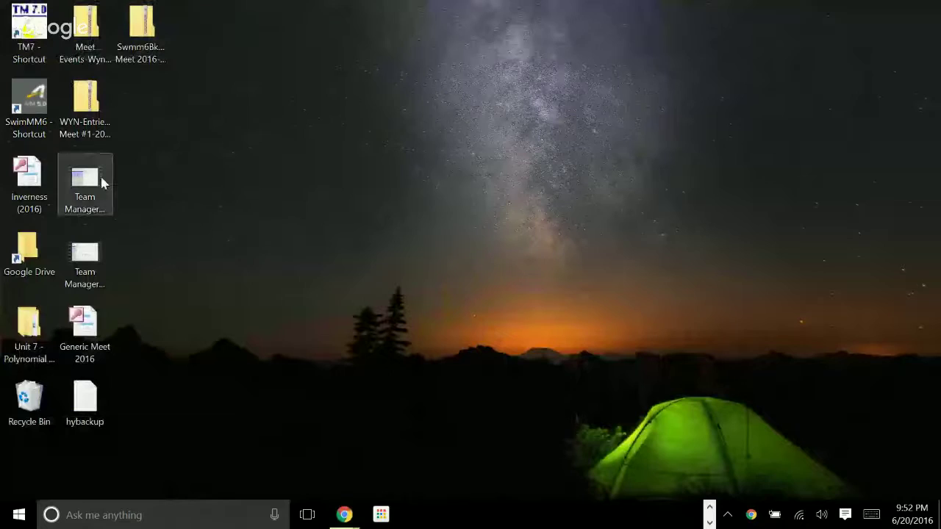
# - Check the Generic Meet 2016 backup zip on the Windows desktop, and return to Swim Meet Manager
pyautogui.click(125, 48)
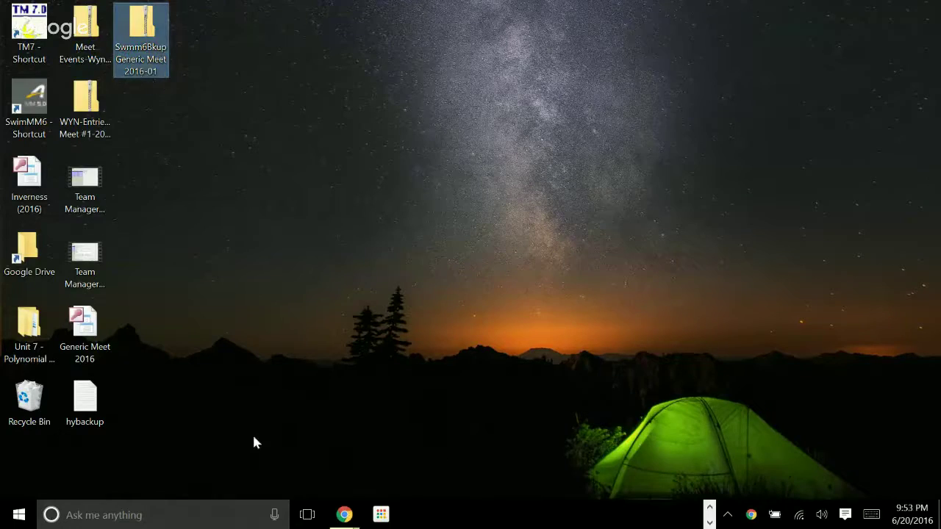
pyautogui.click(307, 515)
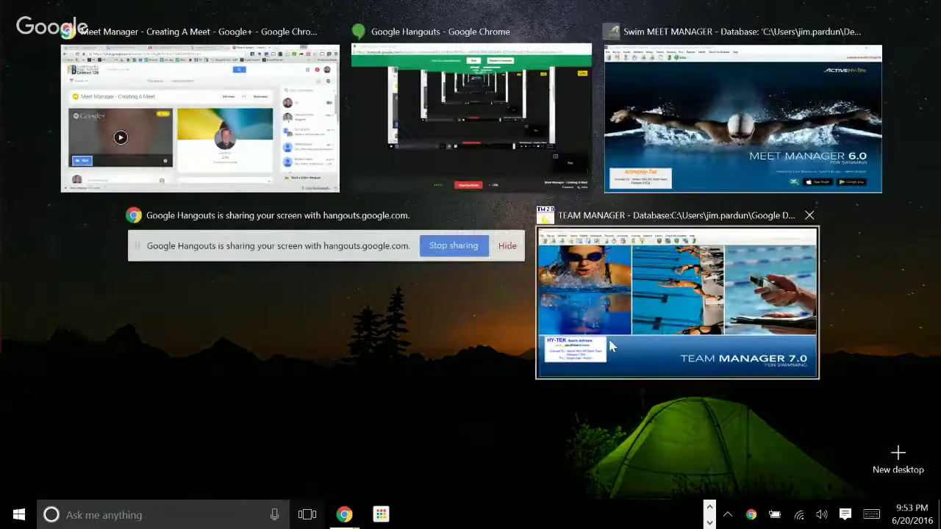
pyautogui.click(709, 136)
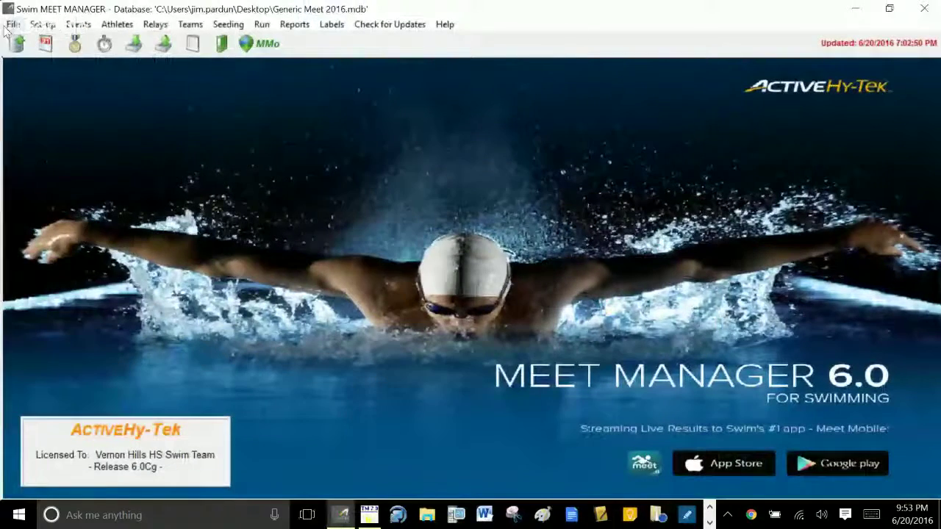
# - Start a restore that unzips to a selected folder and opens the new database, renamed Wynstone vs. Inverness
pyautogui.click(12, 24)
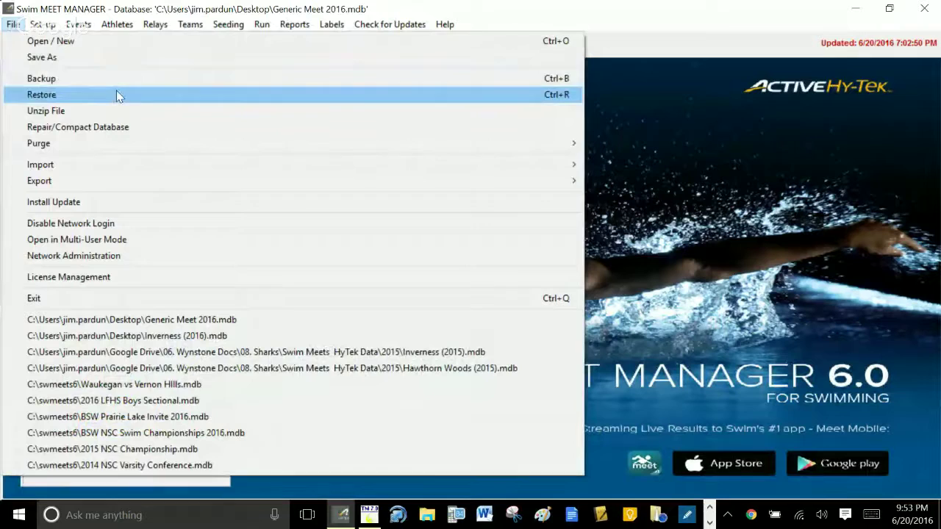
pyautogui.click(22, 99)
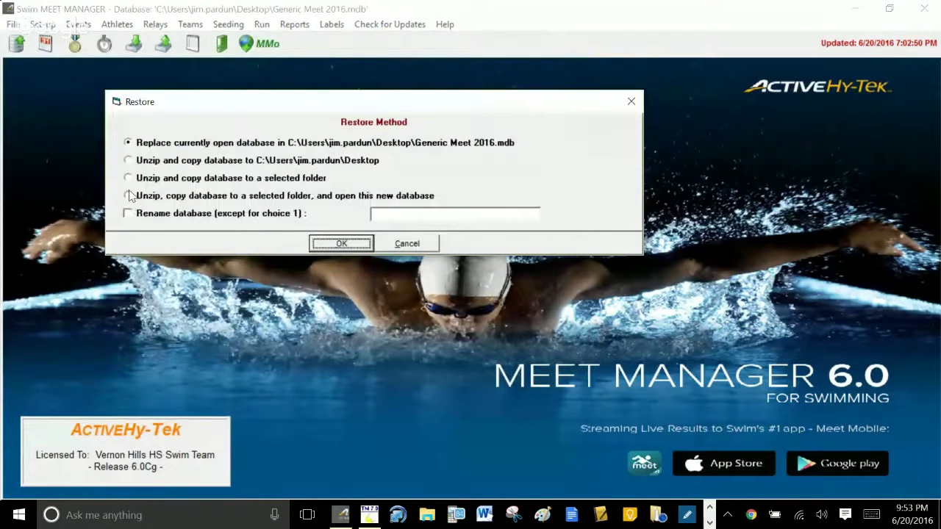
pyautogui.click(129, 196)
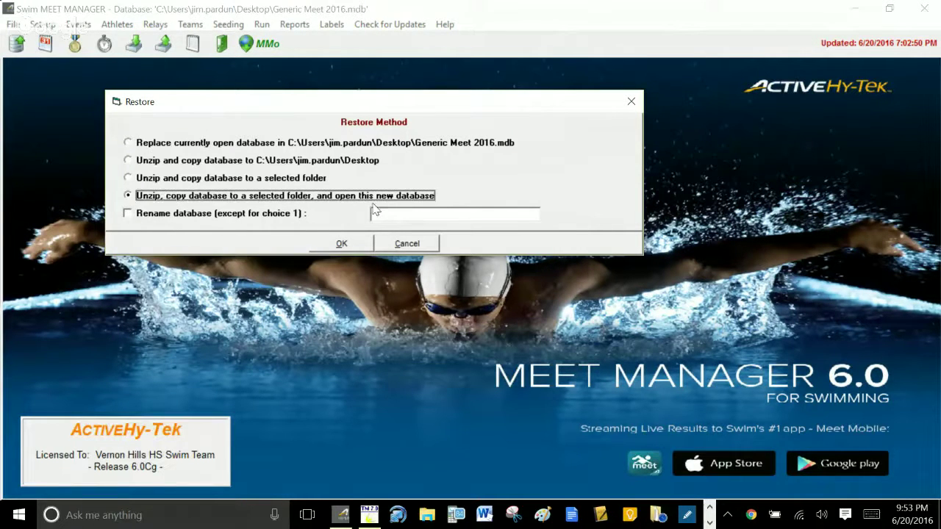
pyautogui.click(127, 214)
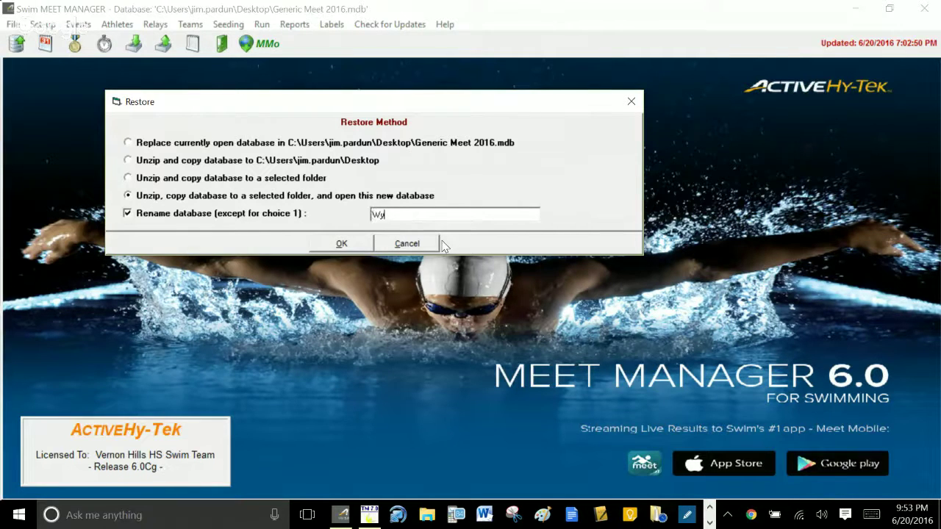
pyautogui.write('Wynstone vs. Inverness')
pyautogui.click(341, 244)
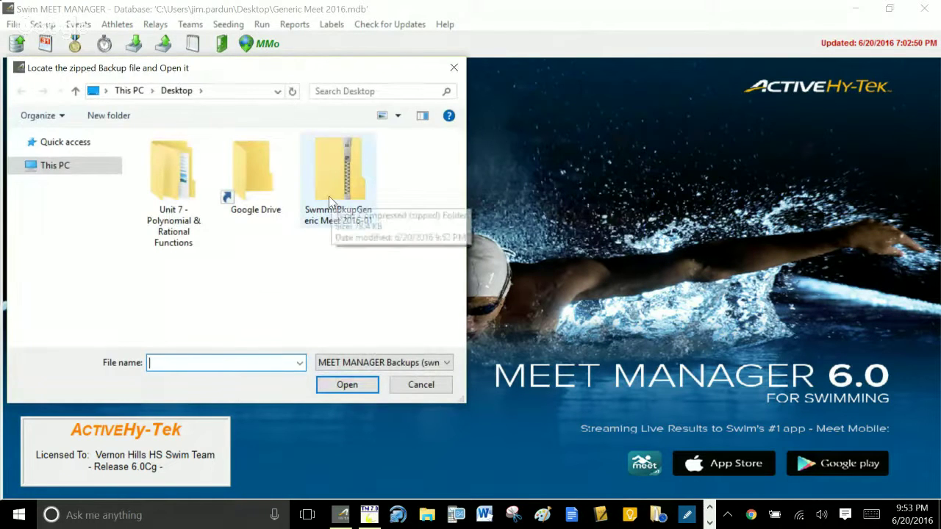
# - Restore the Swmm6BkupGeneric Meet 2016-01 backup from the Desktop into the C:\swmeets6 folder
pyautogui.click(331, 202)
pyautogui.click(331, 393)
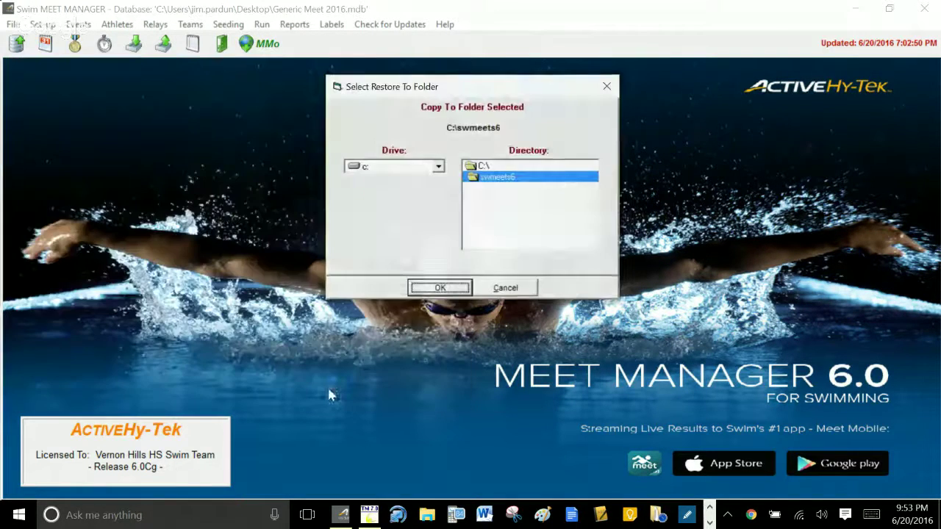
pyautogui.click(442, 292)
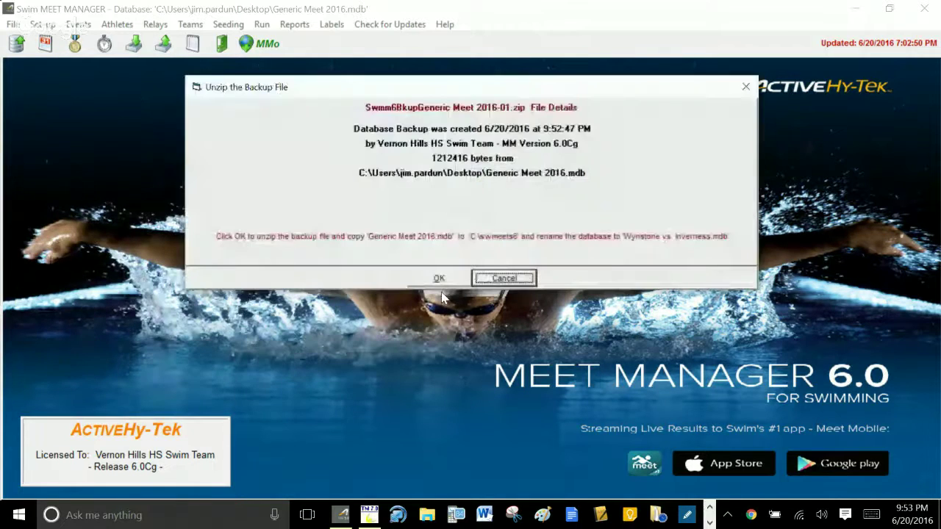
pyautogui.click(441, 279)
pyautogui.click(462, 251)
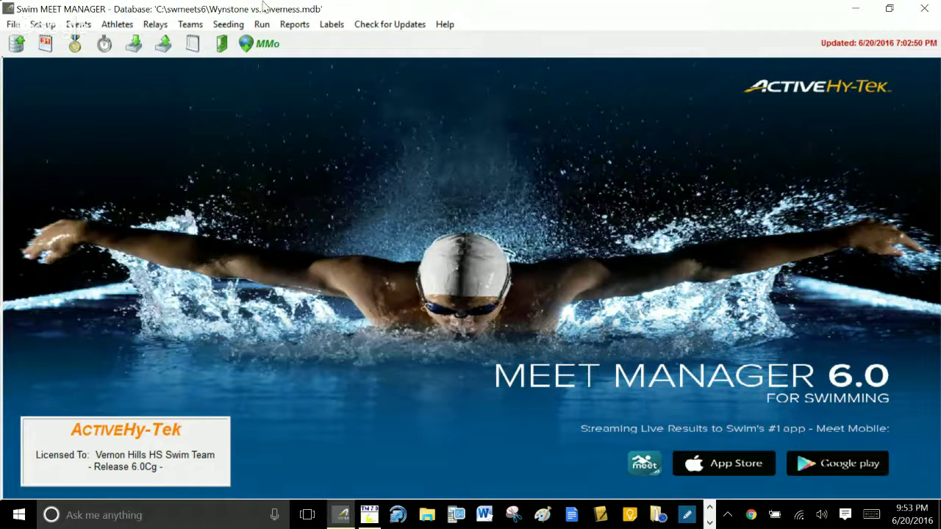
# - Add a new team to the meet with abbreviation WYN and full name Wynstone
pyautogui.click(188, 23)
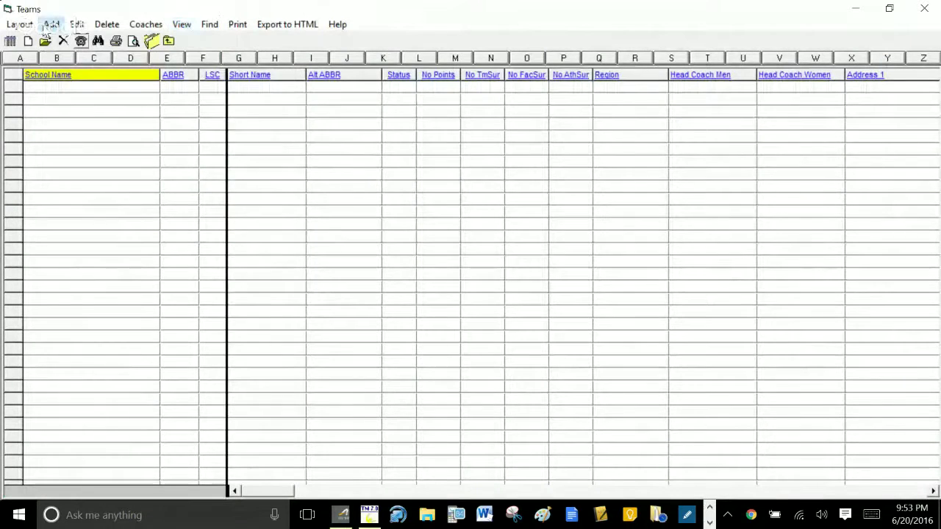
pyautogui.click(50, 24)
pyautogui.write('WYN')
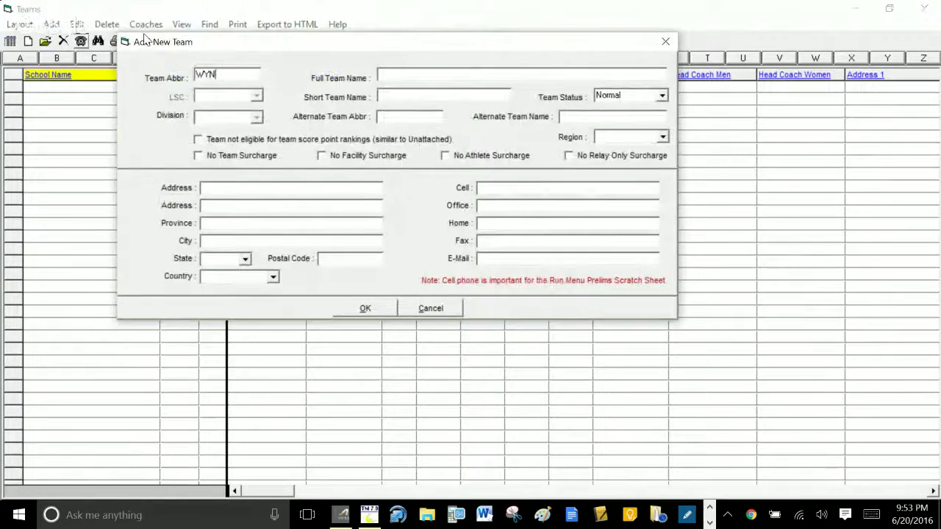
pyautogui.press('Tab')
pyautogui.write('WYns')
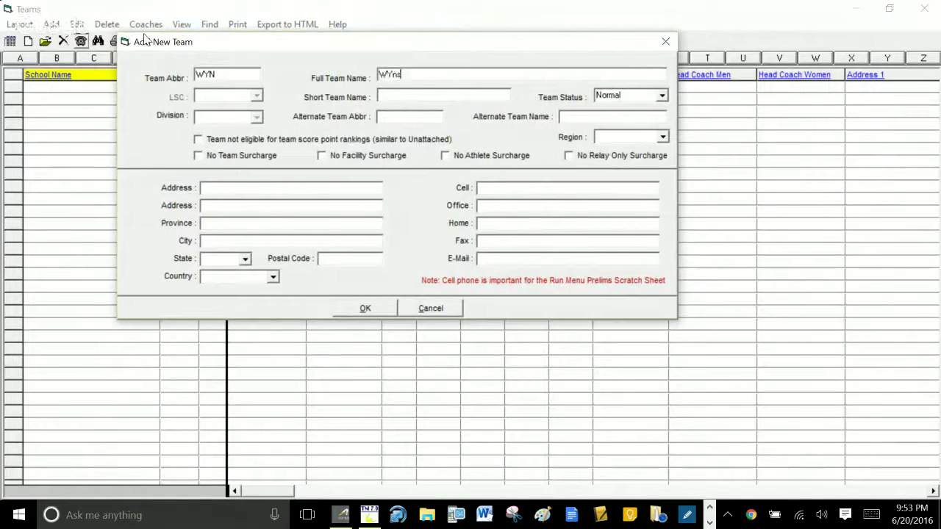
pyautogui.press('BackSpace')
pyautogui.press('BackSpace')
pyautogui.press('BackSpace')
pyautogui.write('ynst')
pyautogui.click(360, 310)
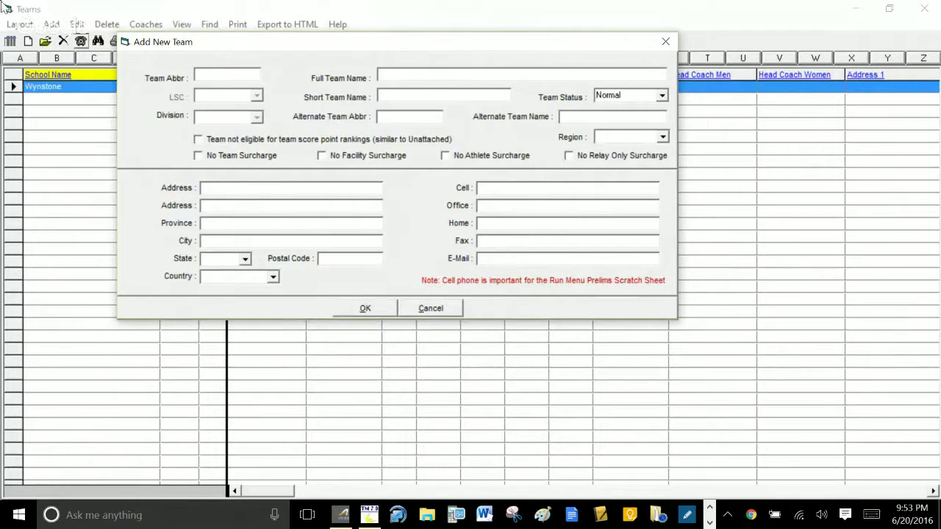
# - Add a second team with abbreviation INV and full name Inverness, and close the team list
pyautogui.write('IN')
pyautogui.write('Inverness')
pyautogui.click(365, 308)
pyautogui.click(431, 308)
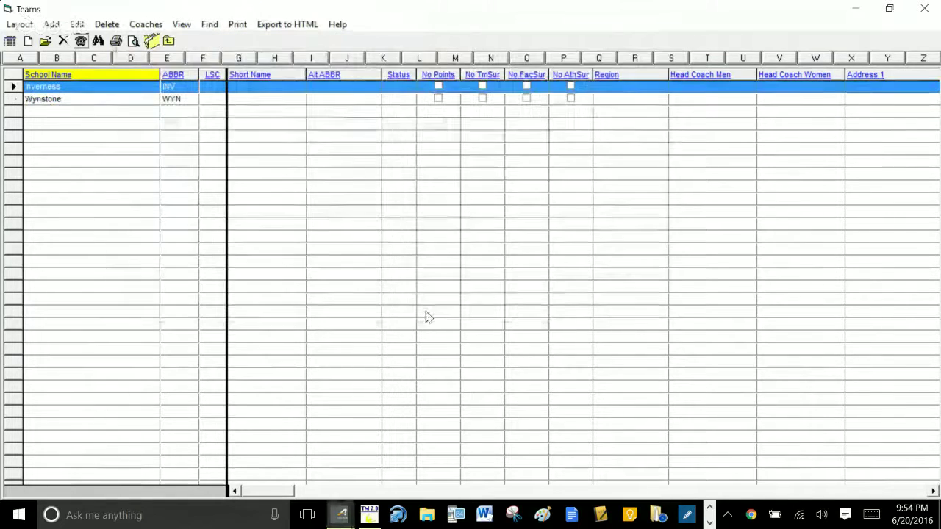
pyautogui.click(928, 11)
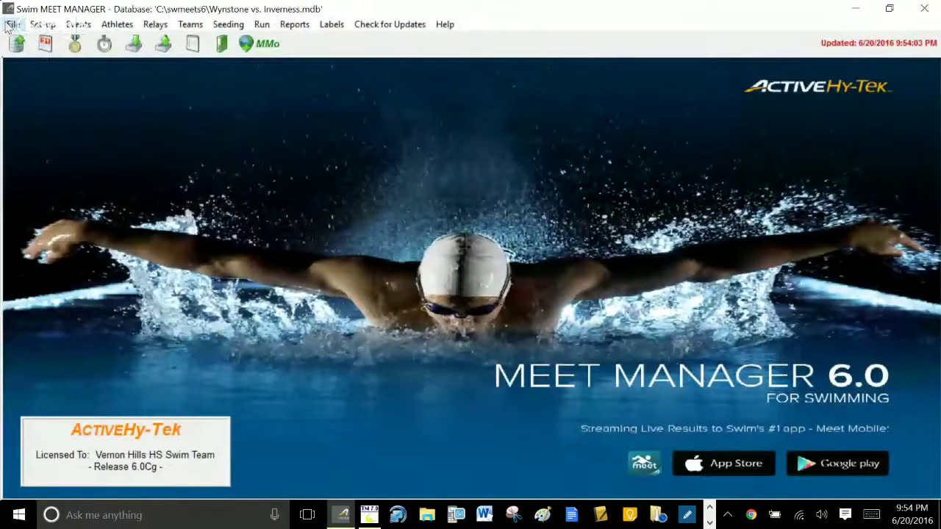
pyautogui.click(12, 24)
pyautogui.moveTo(50, 166)
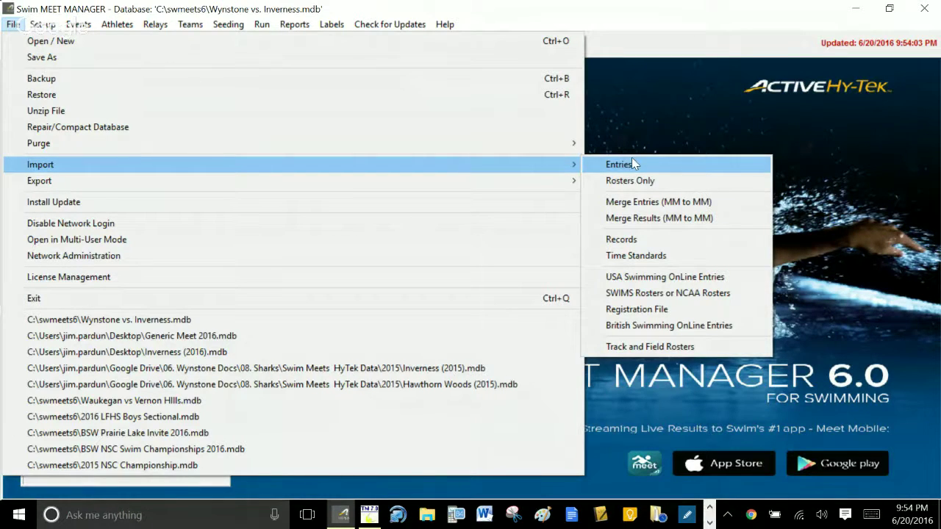
pyautogui.click(637, 140)
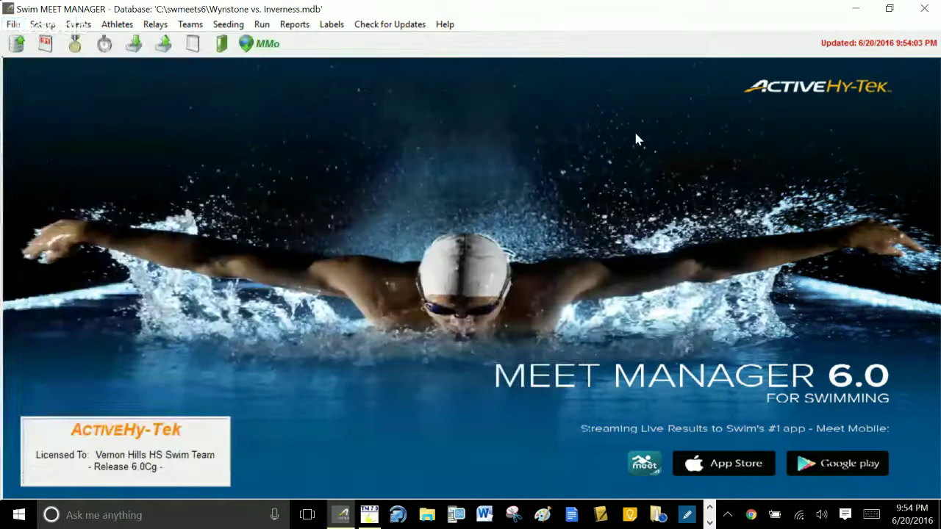
# - Save a copy of the current meet database as Wynstone vs. Boulder Ridge in the swmeets6 folder
pyautogui.click(13, 24)
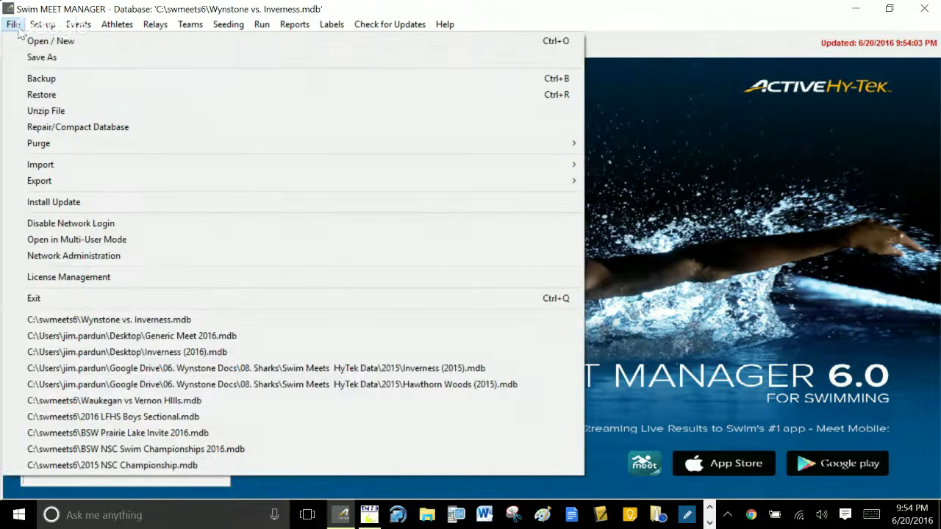
pyautogui.click(42, 57)
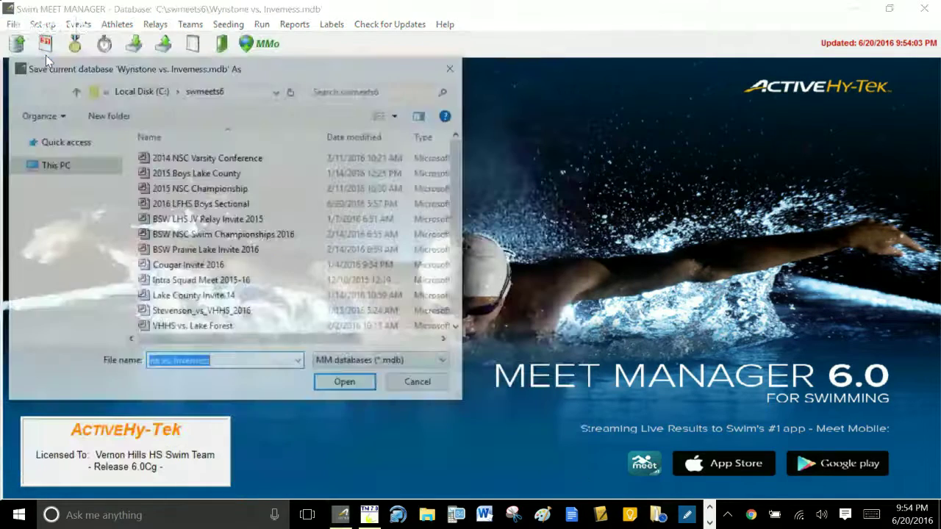
pyautogui.click(217, 374)
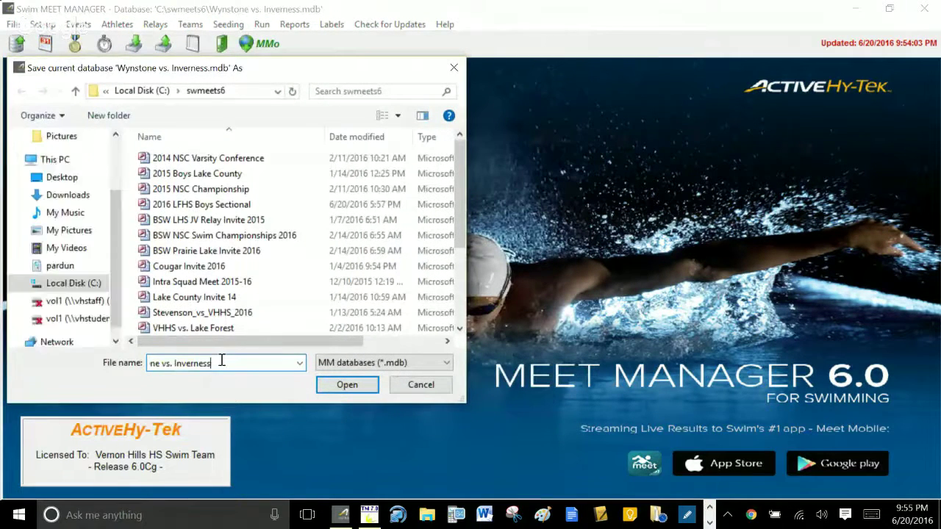
pyautogui.press('BackSpace')
pyautogui.press('BackSpace')
pyautogui.press('BackSpace')
pyautogui.press('BackSpace')
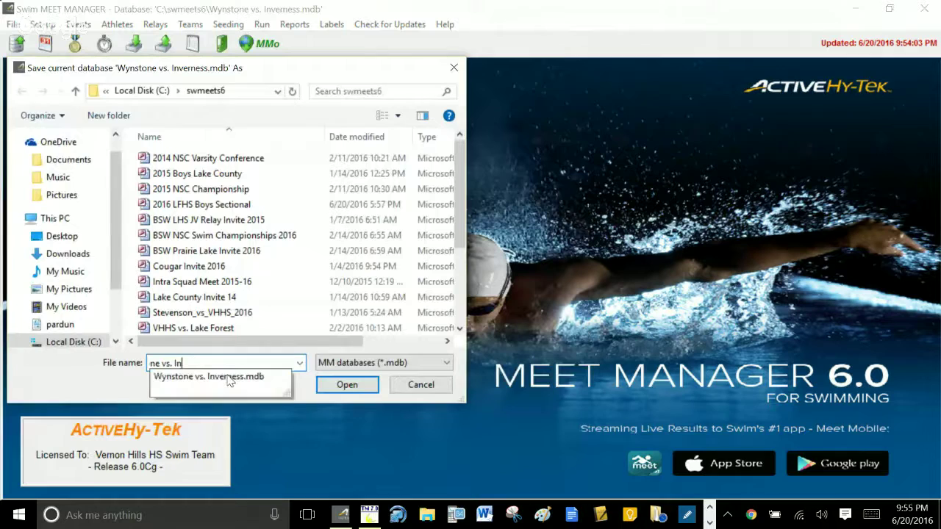
pyautogui.press('BackSpace')
pyautogui.press('BackSpace')
pyautogui.write('Boulder')
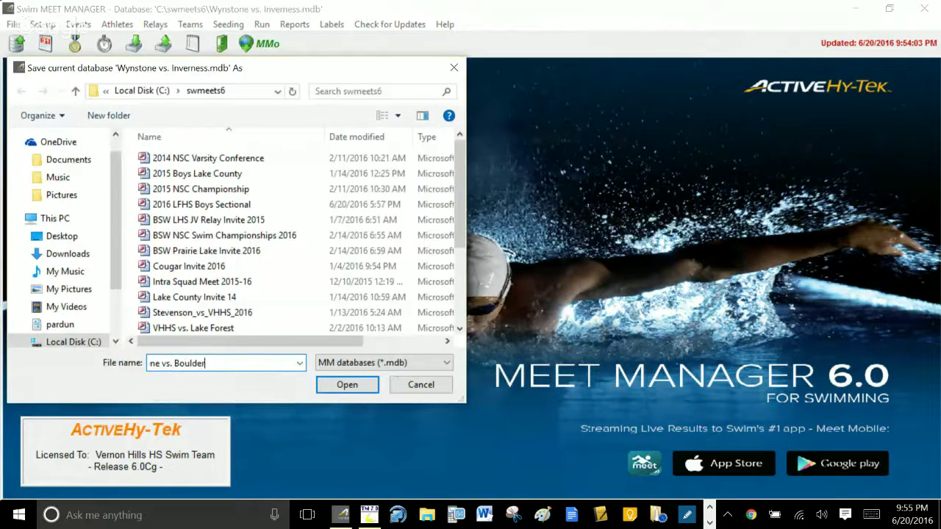
pyautogui.write(' Ridge')
pyautogui.click(370, 386)
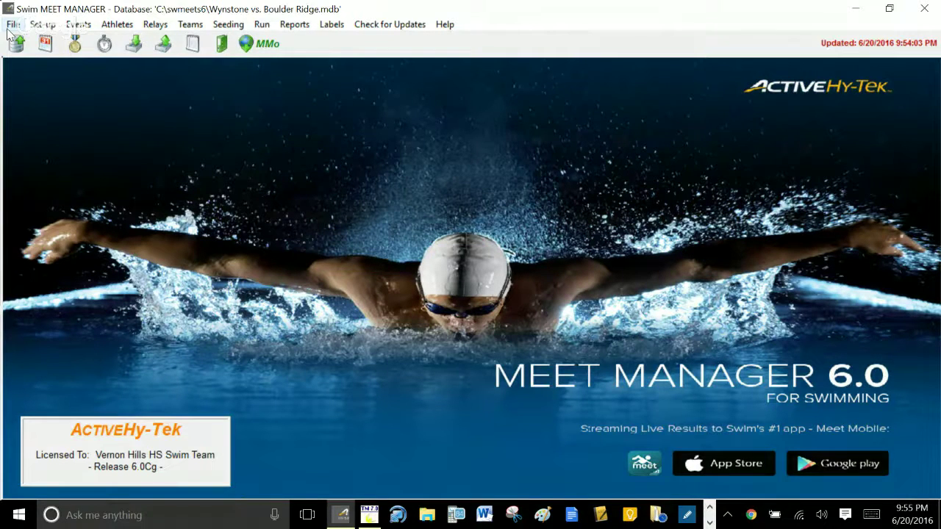
# - Selectively purge the teams, athletes, entries/results and relays from the Wynstone vs. Boulder Ridge database
pyautogui.click(10, 26)
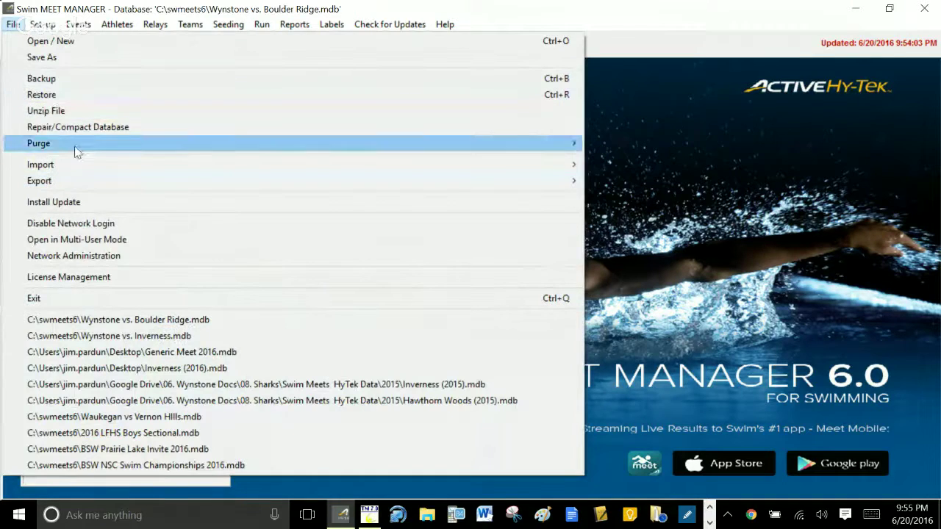
pyautogui.moveTo(129, 141)
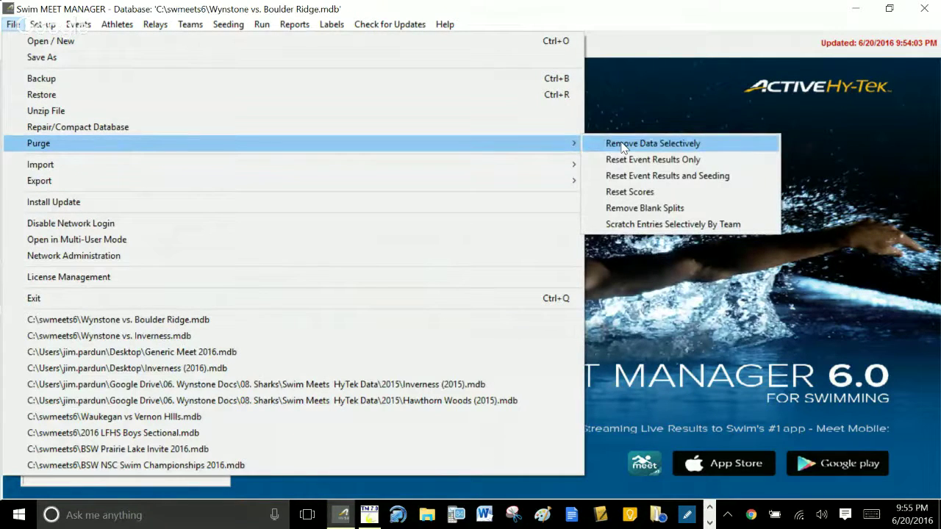
pyautogui.click(622, 145)
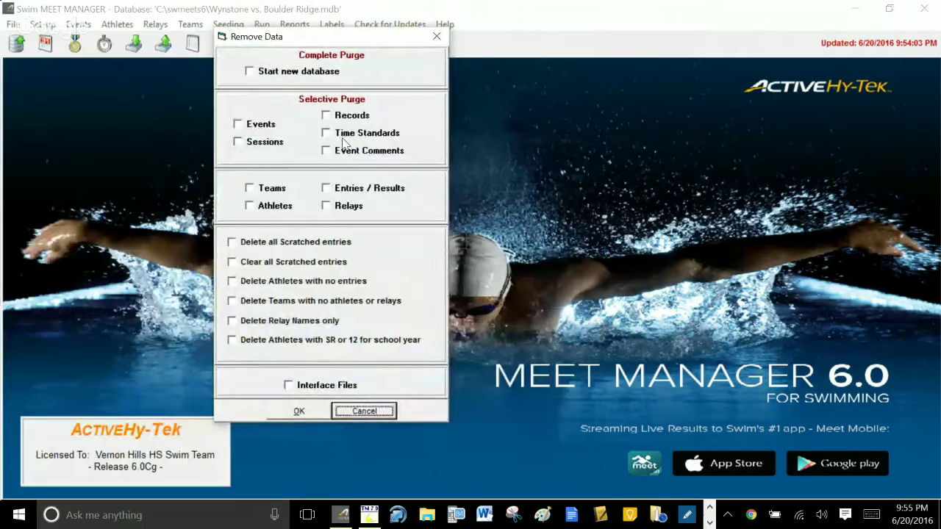
pyautogui.click(249, 188)
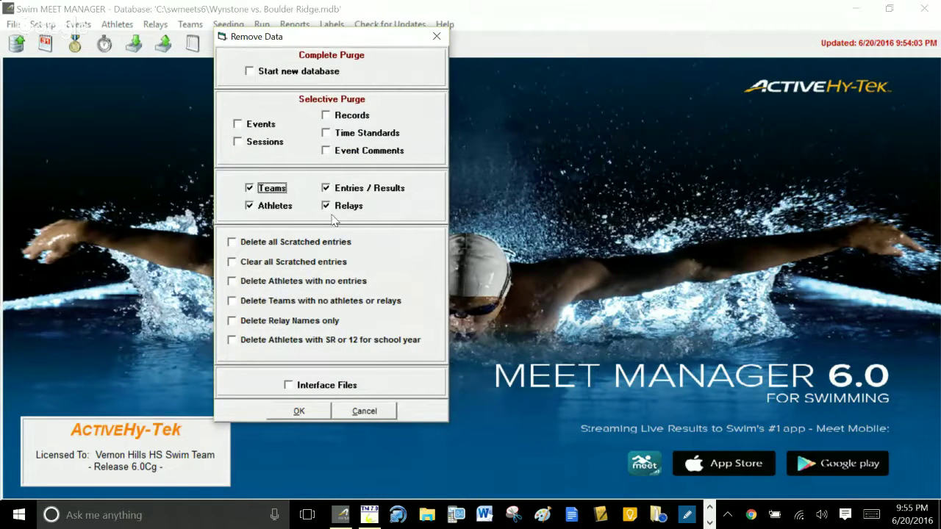
pyautogui.click(303, 412)
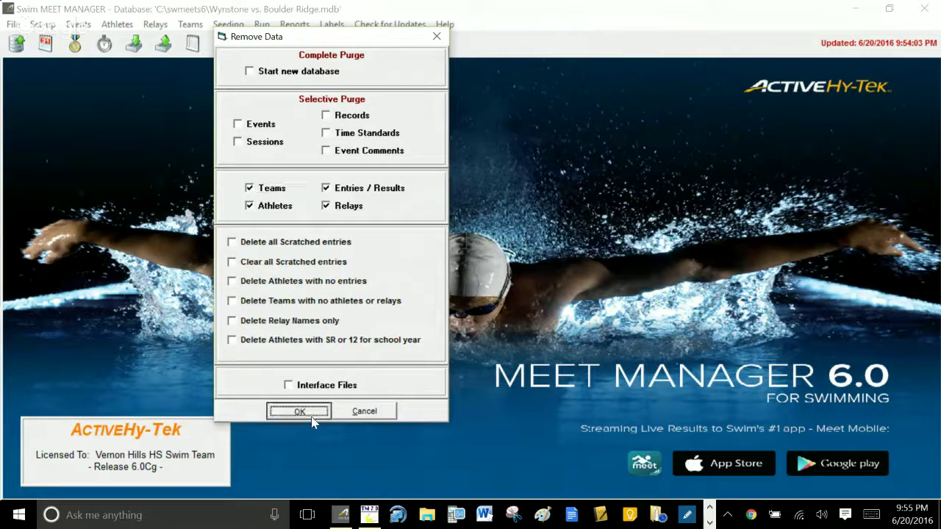
pyautogui.click(541, 313)
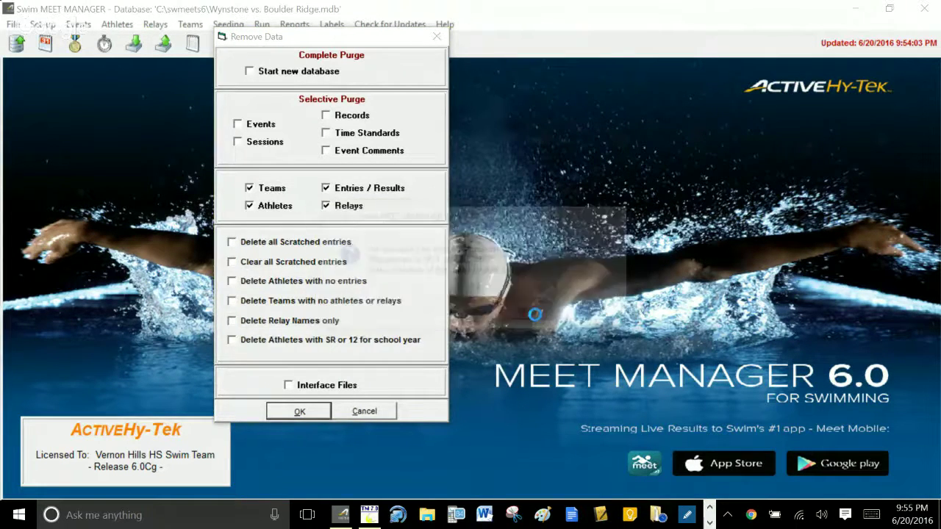
pyautogui.click(540, 302)
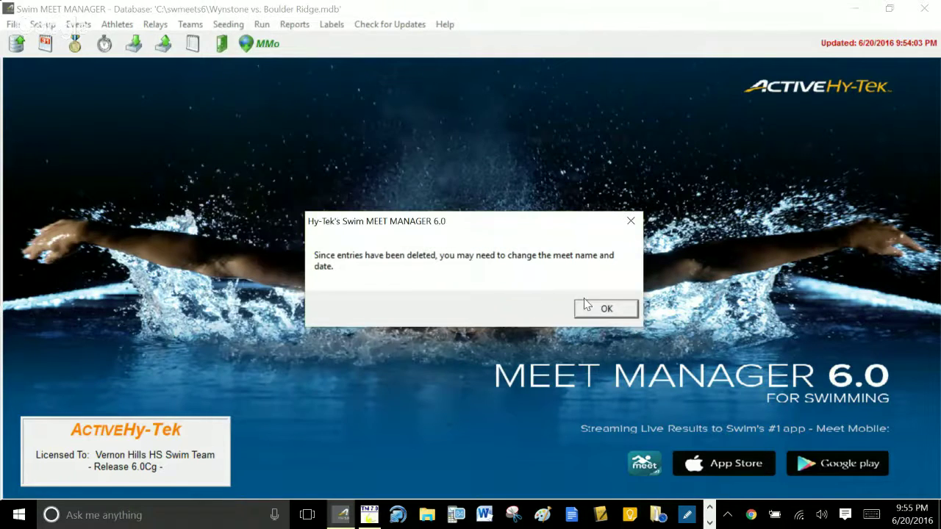
# - Set the meet name to Wynstone vs. Boulder Ridges and the facility name to Boulder Ridge, and save the meet set-up
pyautogui.click(605, 309)
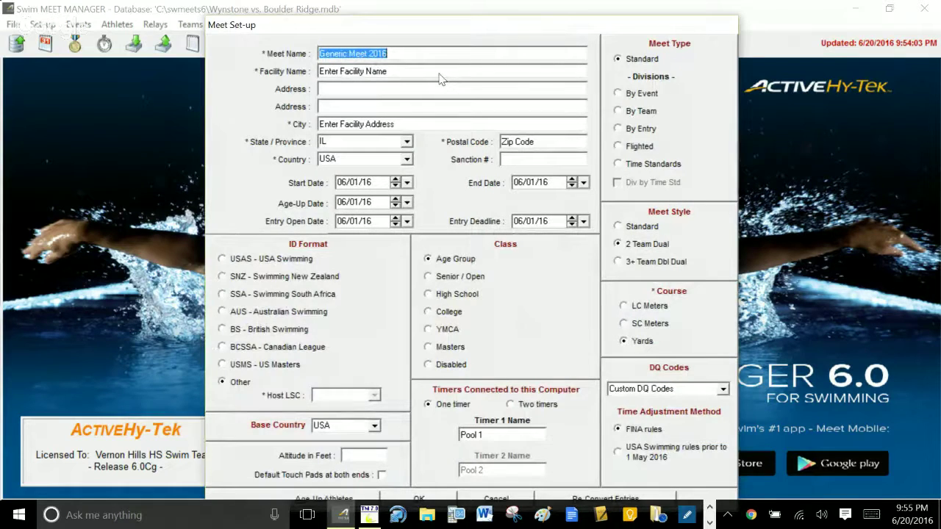
pyautogui.write('Wynstone vs.')
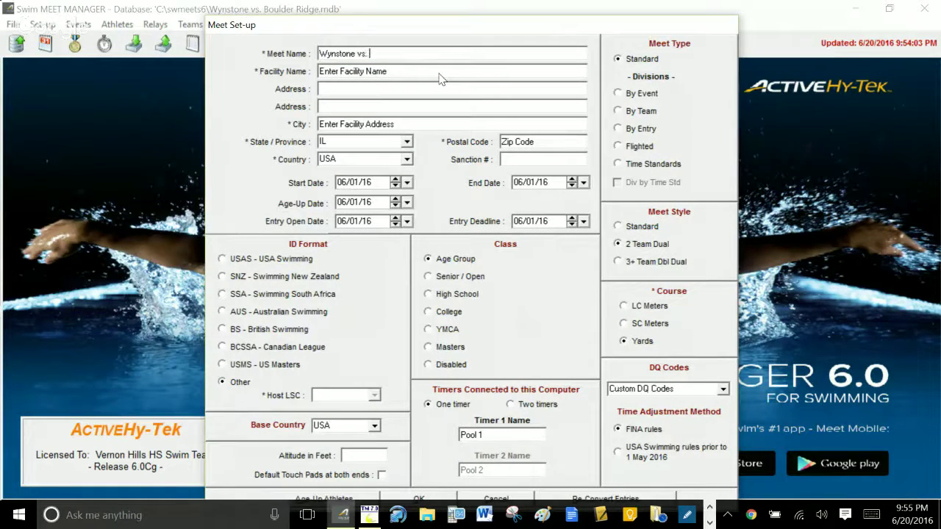
pyautogui.write(' Boulder Ridges')
pyautogui.click(380, 72)
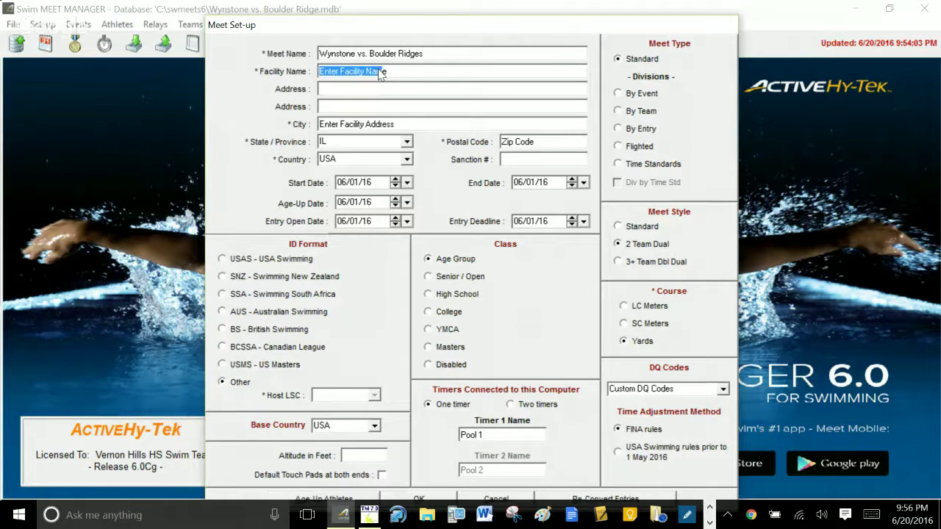
pyautogui.write('Boule')
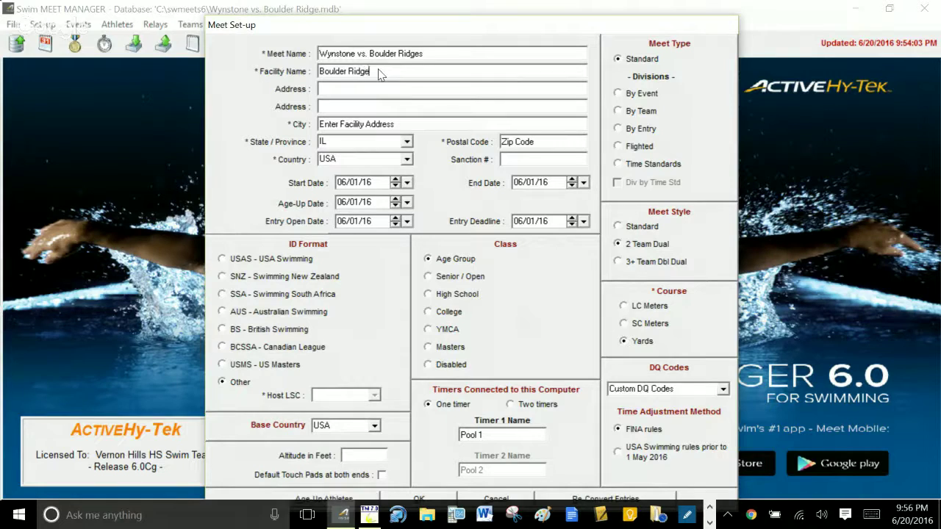
pyautogui.click(387, 130)
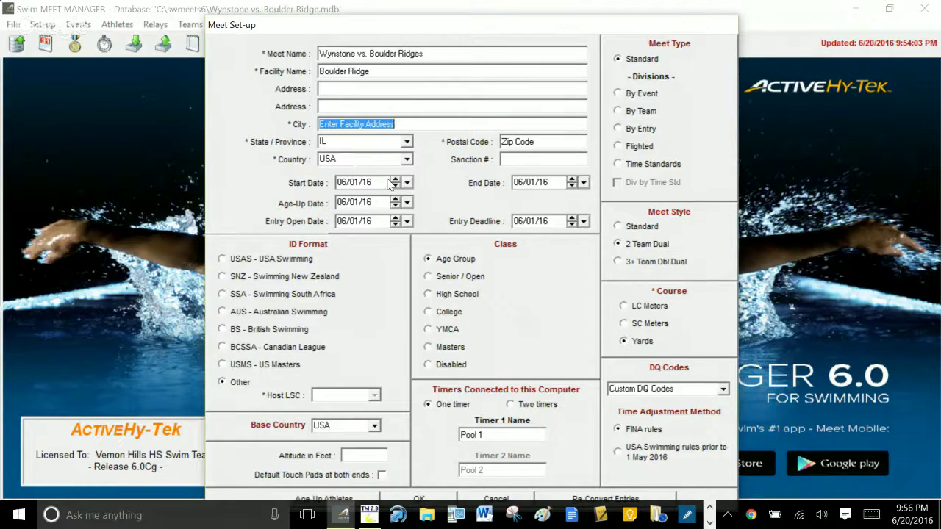
pyautogui.click(424, 498)
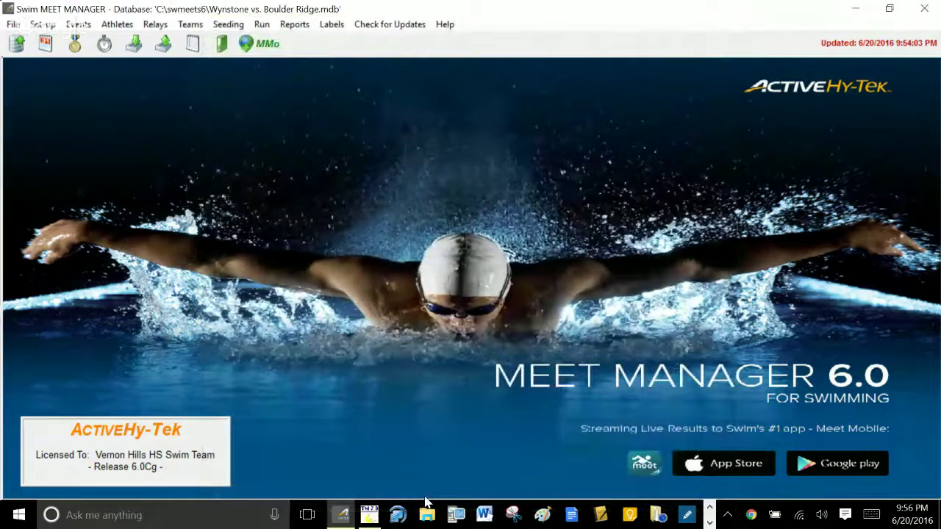